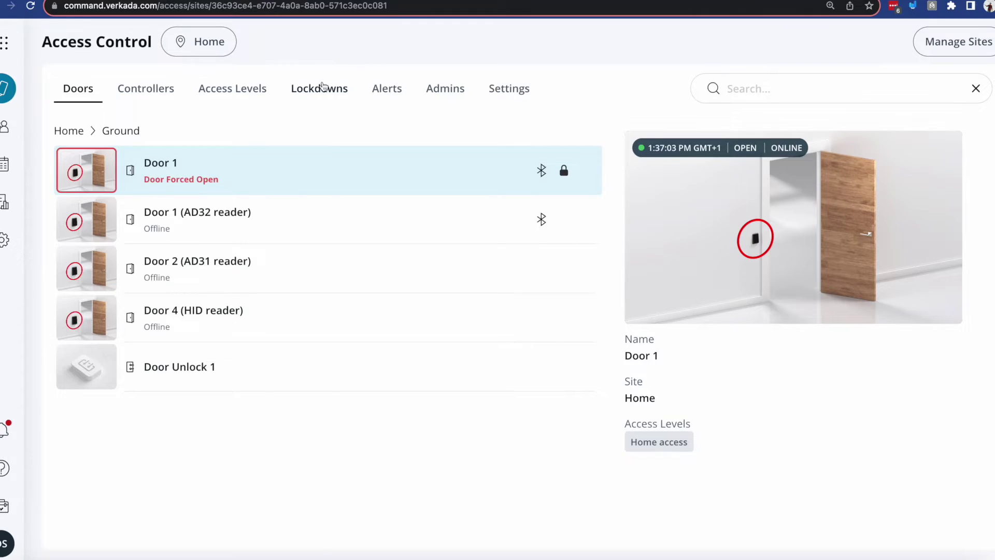
- Switch the Home site's Access Control page to its Lockdowns tab
click(319, 88)
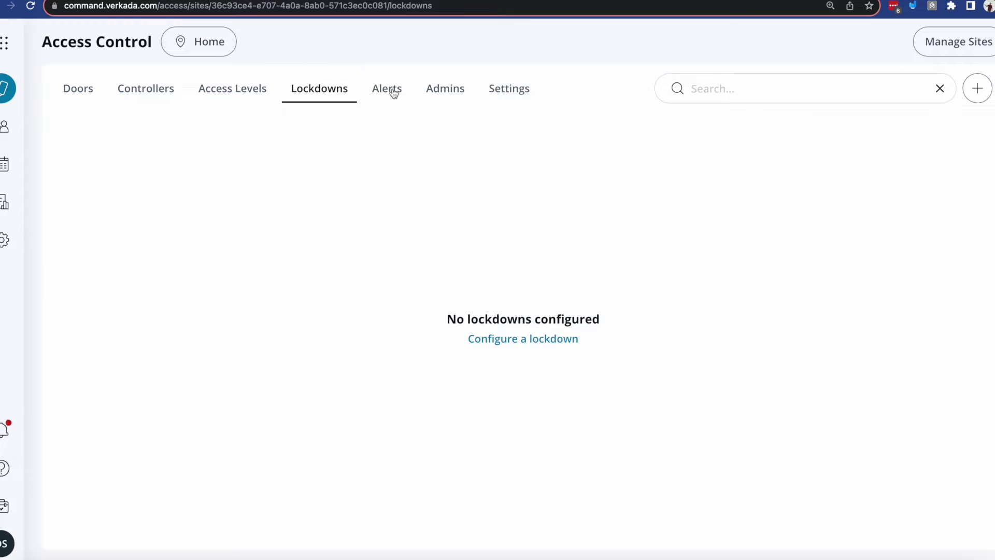
- Start a new lockdown named 'Active shooter' with emergency message 'Please avoid the area'
click(524, 338)
click(524, 230)
text(Ac)
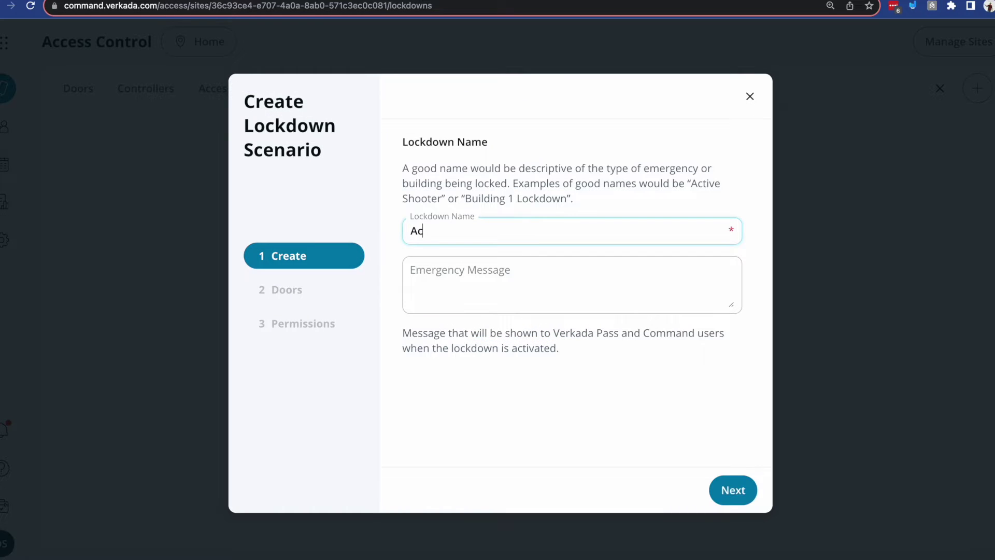
text(tive shooter)
key(Tab)
text(Please abo)
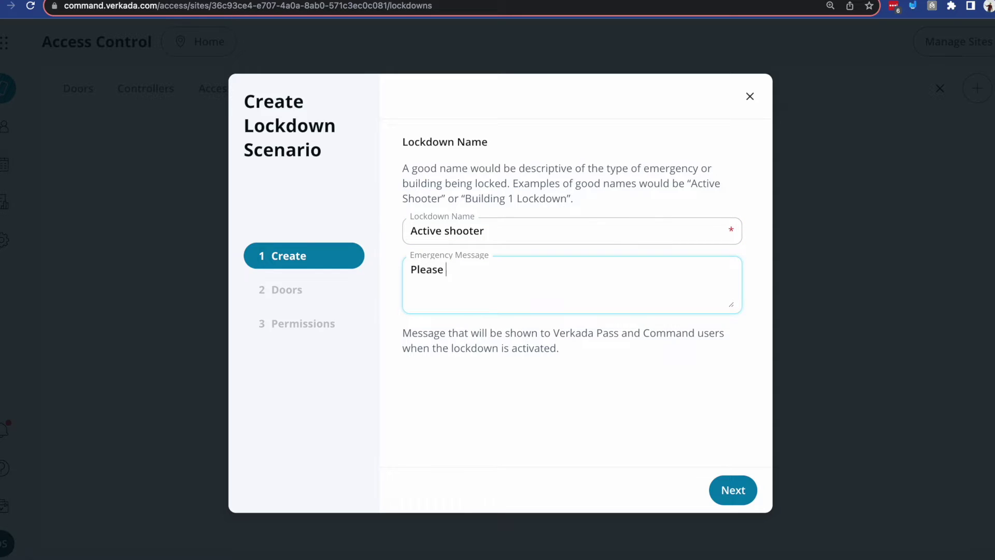
key(BackSpace)
key(BackSpace)
text(void the area)
key(Return)
- Choose Door 1 and Door 1 (AD32 reader) as the doors to lock
click(716, 480)
click(432, 322)
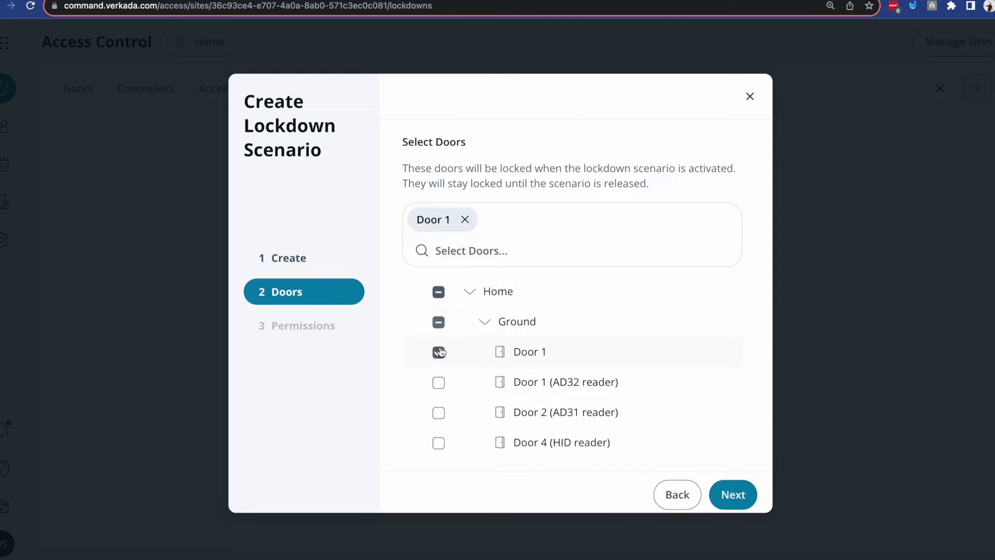
click(440, 383)
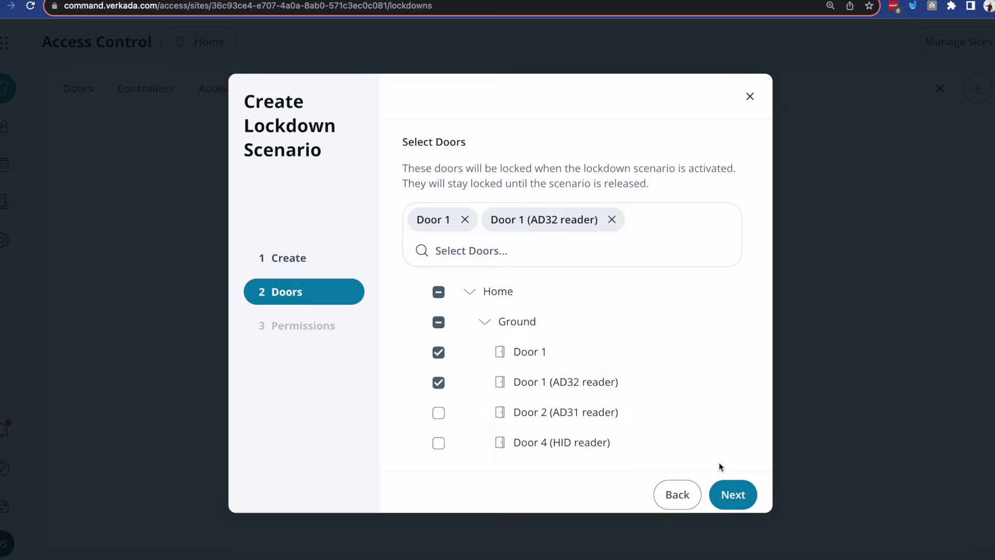
- Allow the Home group to activate the lockdown
click(727, 494)
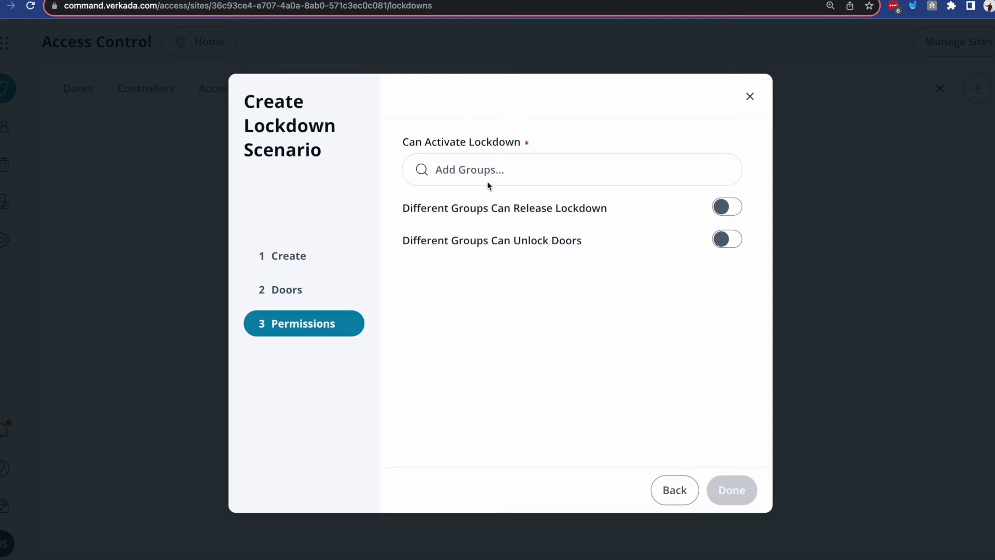
click(484, 167)
click(485, 196)
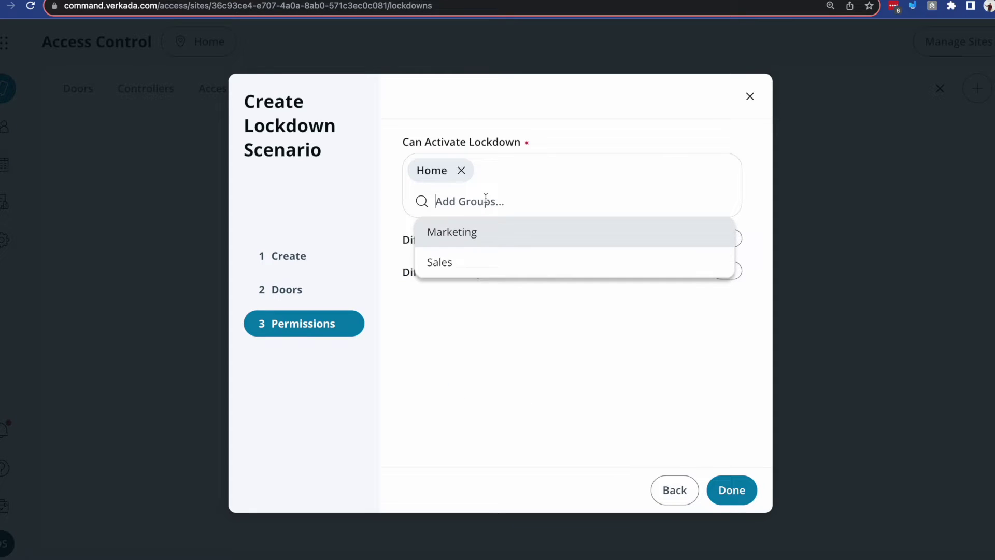
click(553, 408)
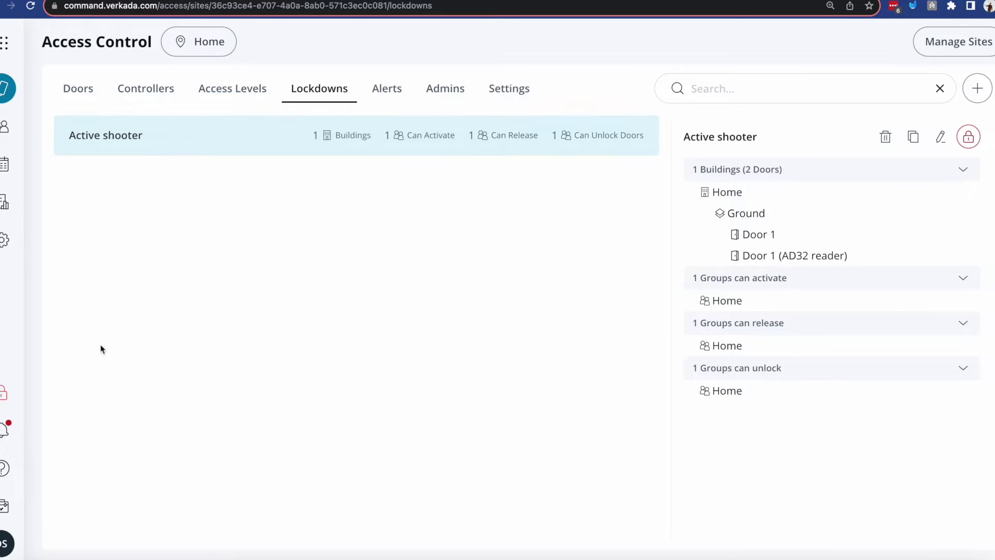
- Activate the Active shooter lockdown from the sidebar and dismiss its 'Please avoid the area' message
click(4, 394)
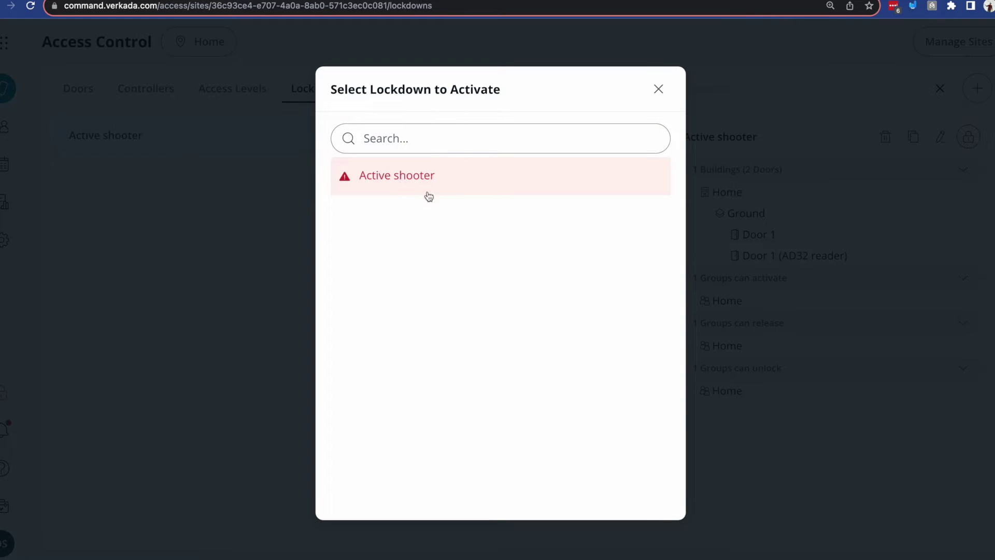
click(459, 180)
click(686, 352)
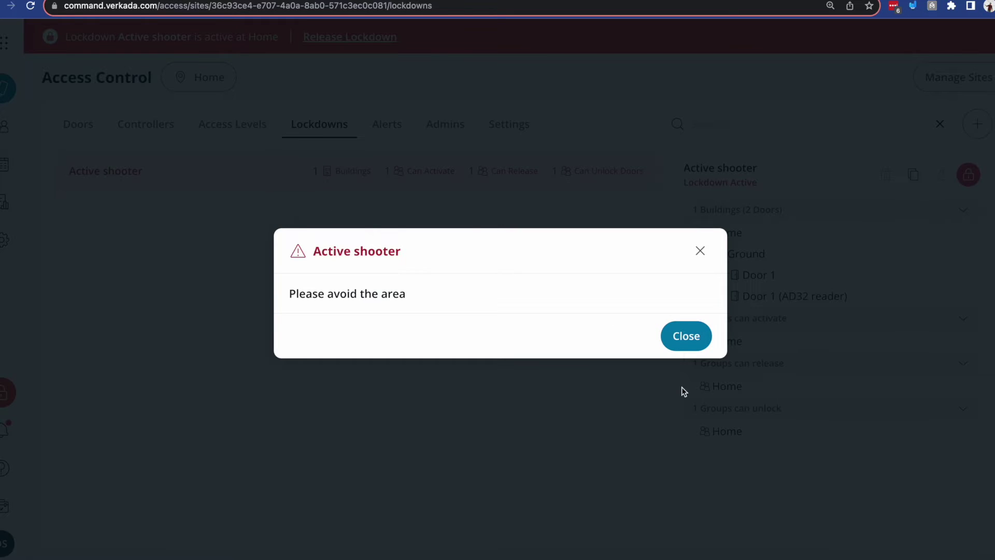
click(686, 342)
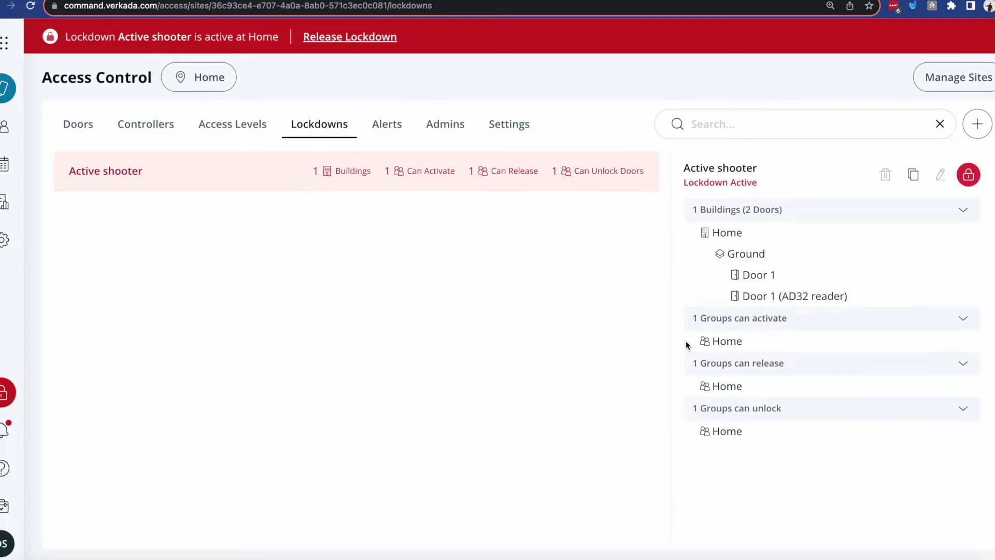
- Release the active Active shooter lockdown from the red banner
click(360, 46)
click(656, 356)
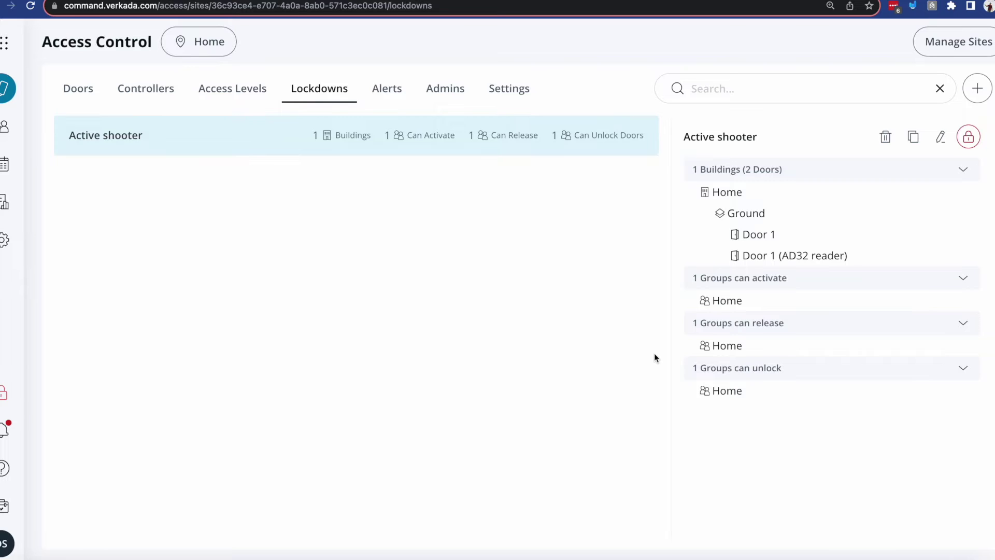
click(166, 93)
- Open the Main AC42 controller's page and begin adding a new entity to it
click(293, 213)
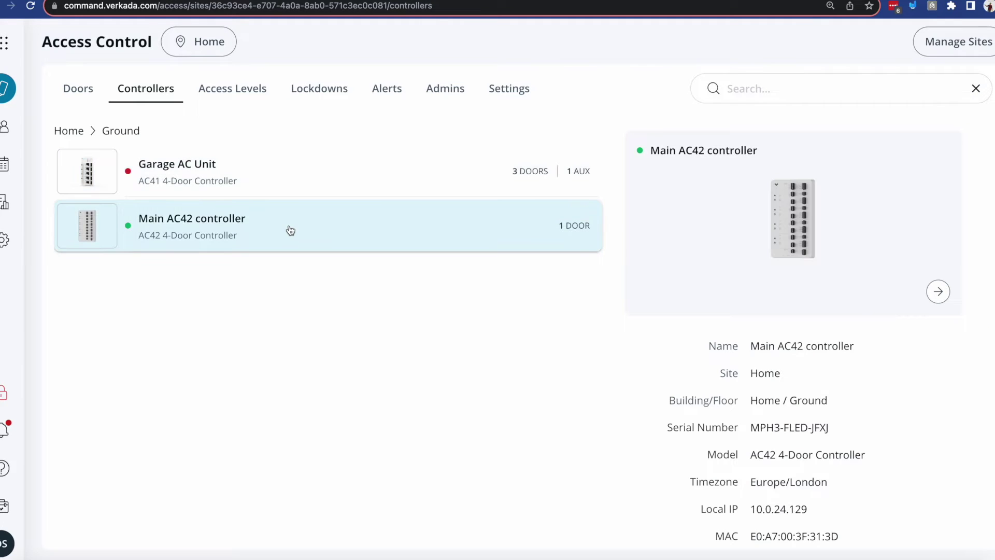
click(939, 292)
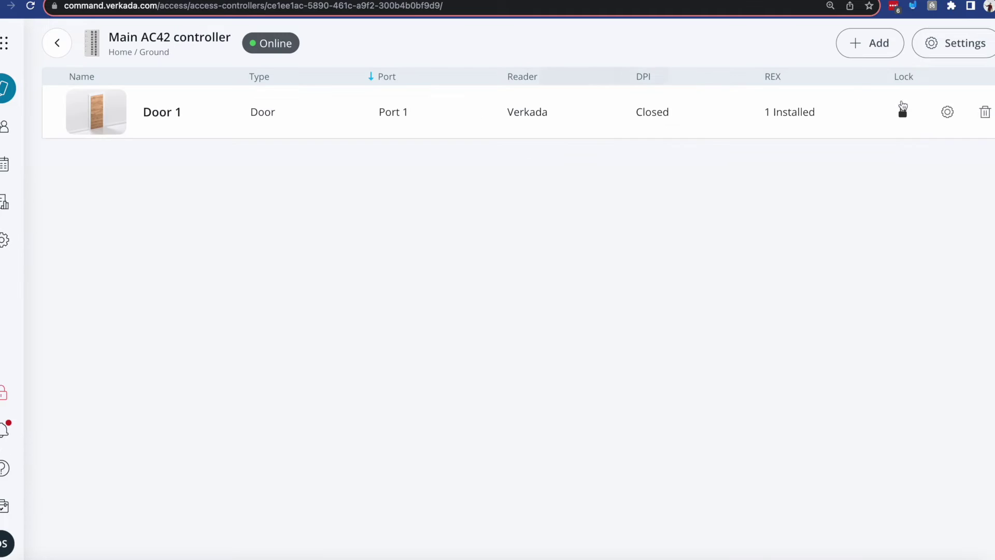
click(876, 54)
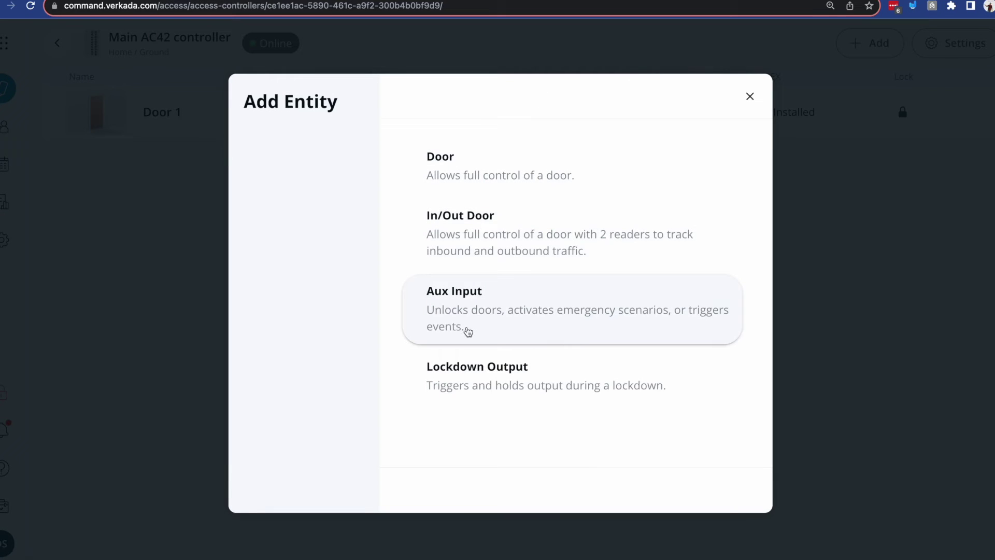
- Add an aux input named 'Lockdown' on port Input 1
click(468, 332)
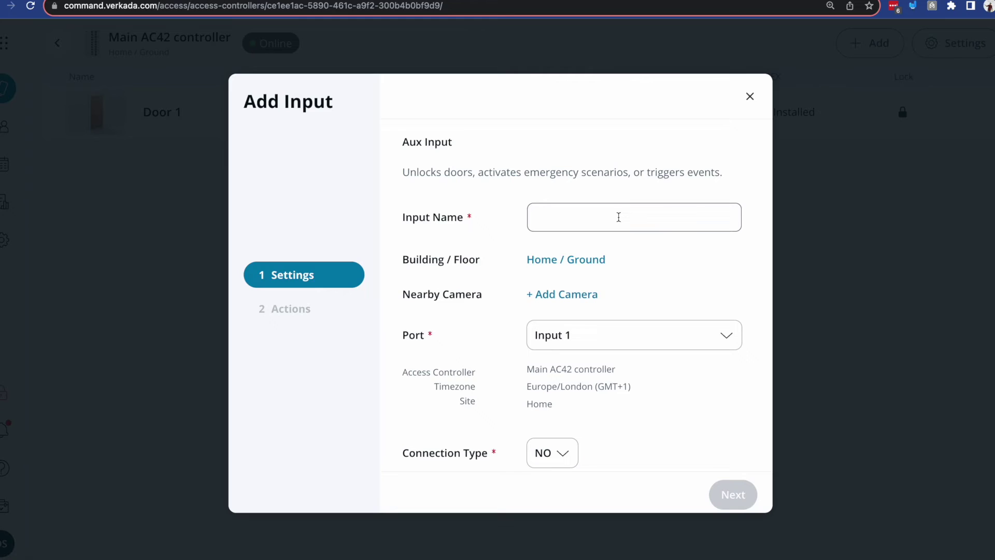
click(618, 216)
text(Lockdown)
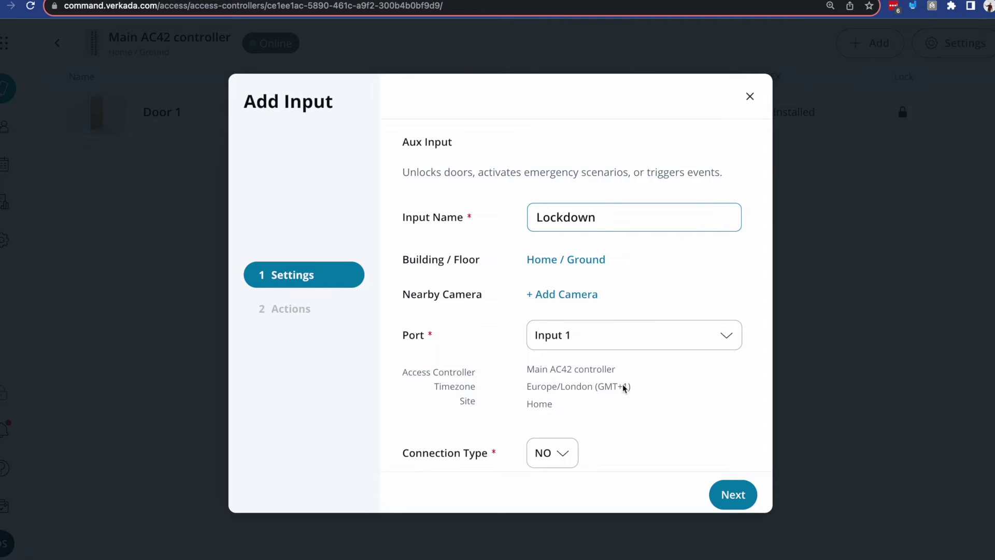
click(611, 343)
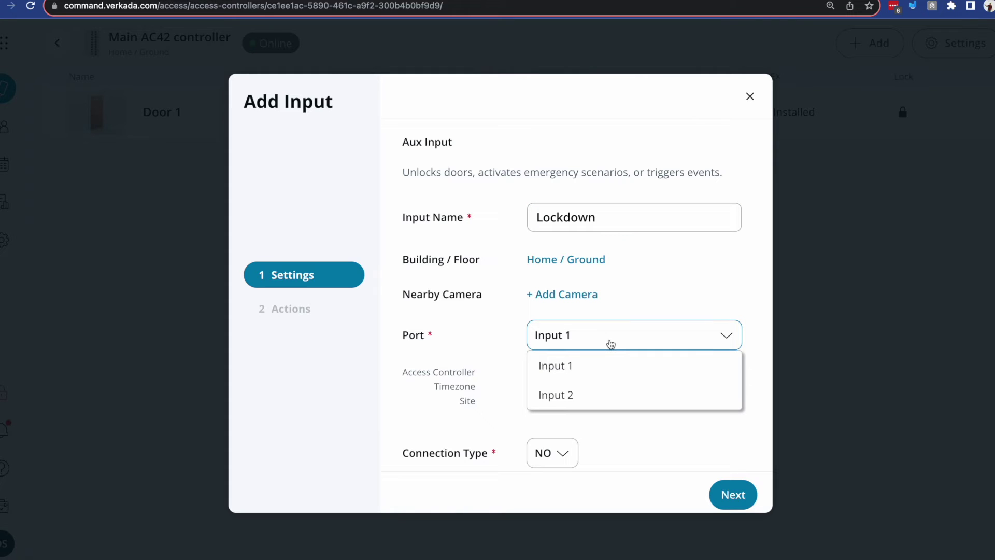
click(609, 371)
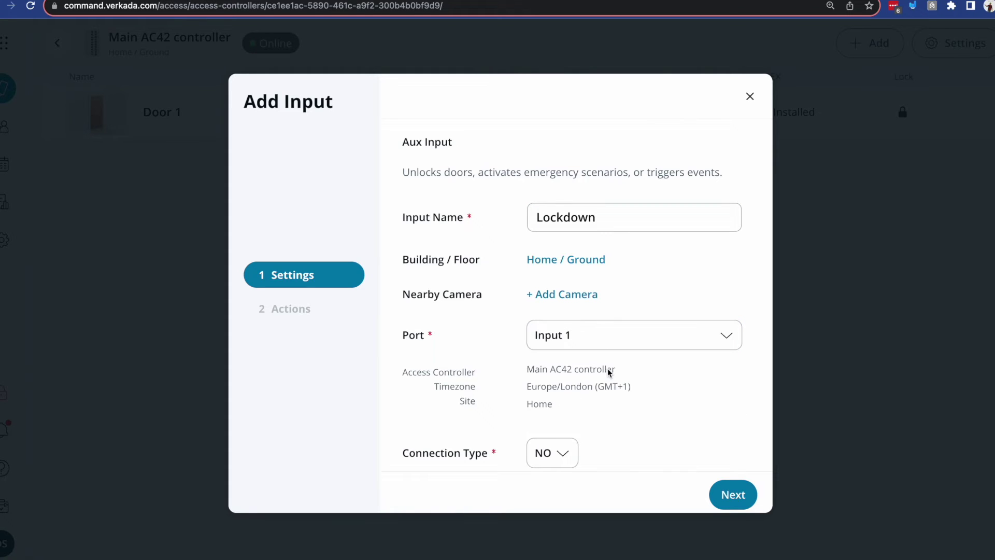
scroll(604, 376, down, 1)
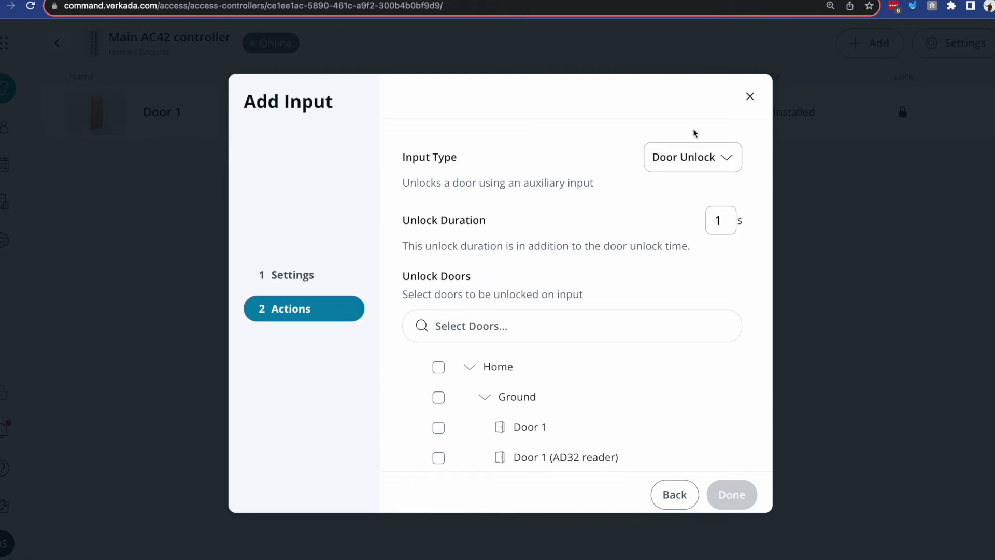
- Set the Lockdown input type to Panic Button activating Active shooter, and save it
click(731, 166)
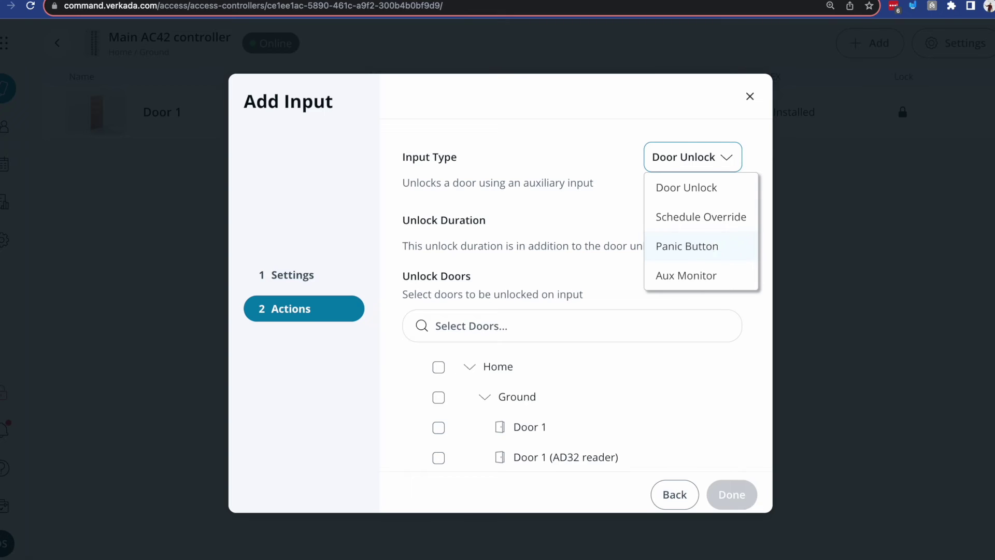
click(700, 247)
click(718, 226)
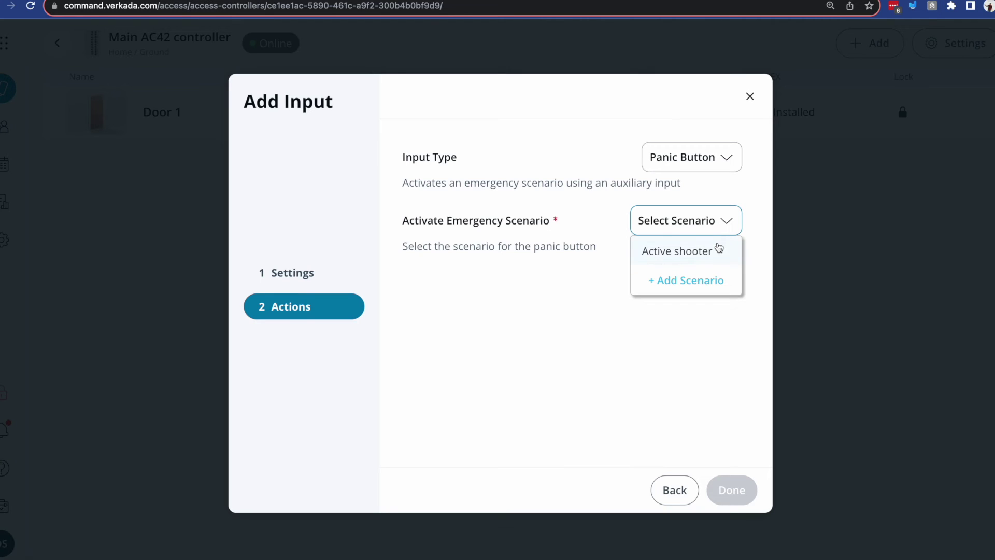
click(717, 248)
click(739, 490)
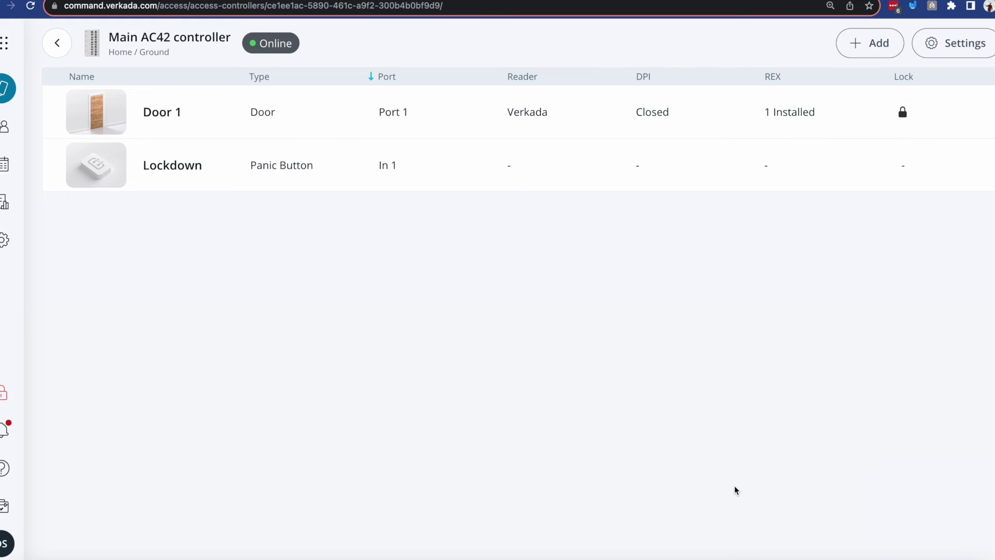
- Add a Lockdown Output called 'Lockdown' tied to Active shooter on port Out 1
click(868, 45)
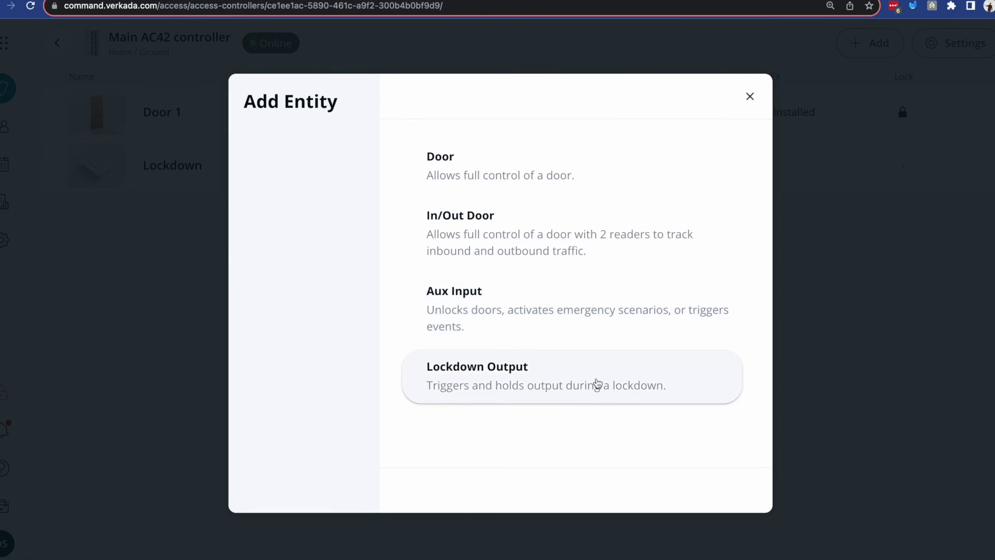
click(598, 383)
click(577, 218)
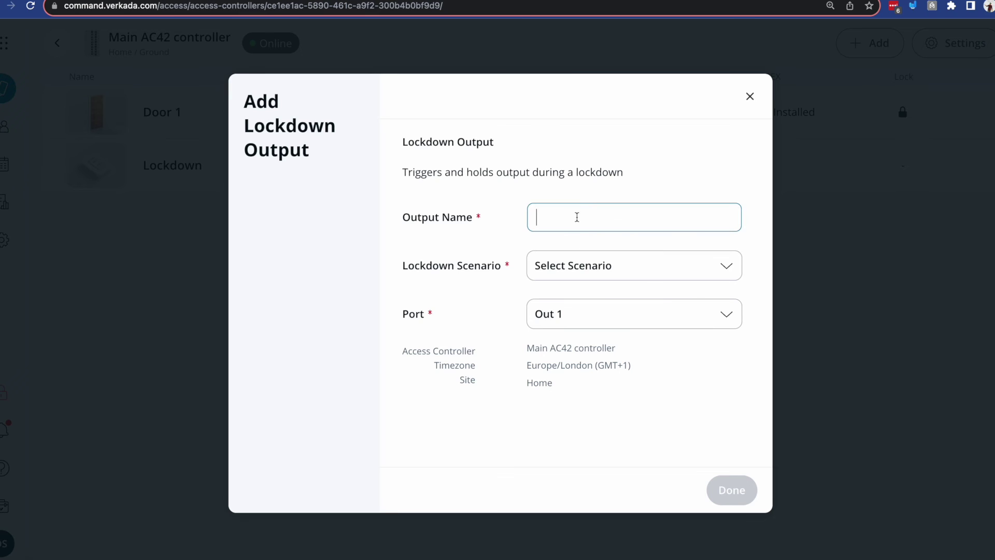
text(Lockdown)
click(619, 273)
click(611, 296)
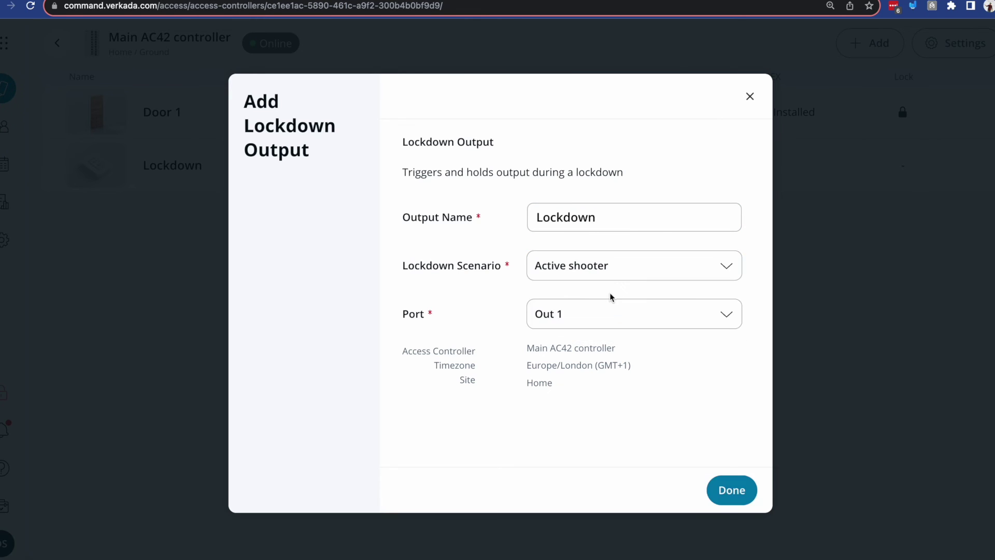
click(609, 320)
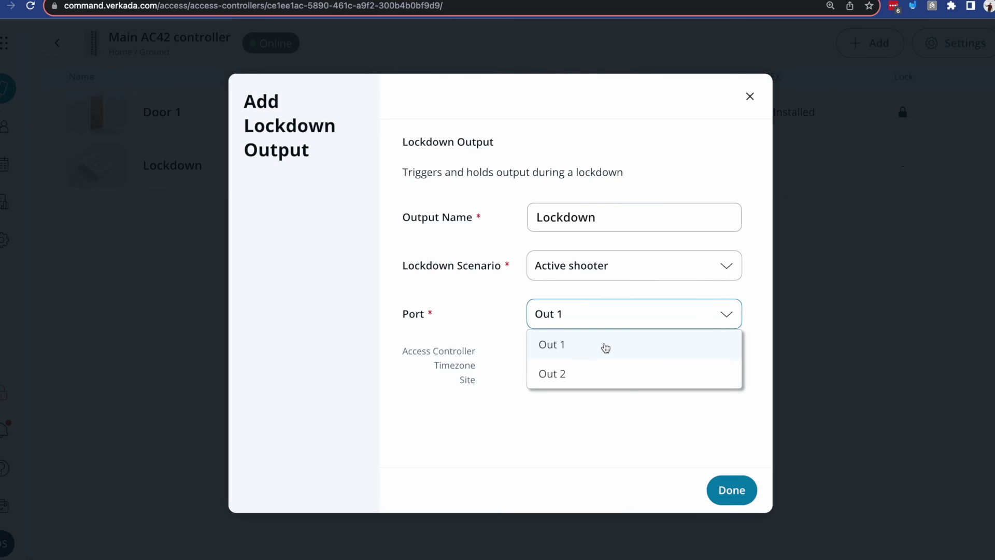
click(606, 348)
click(754, 484)
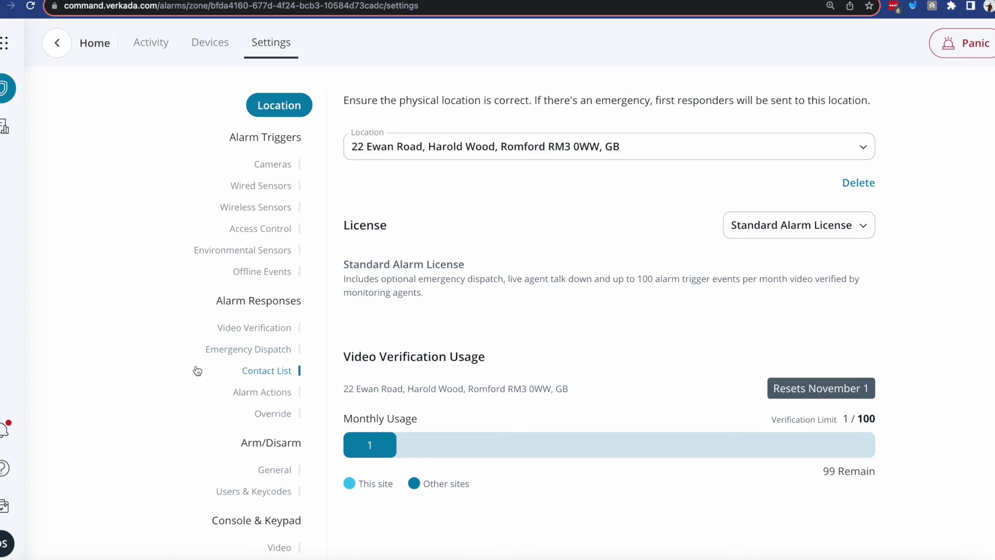
- In Alarm Actions, set the Access Control Lockdown scenario to Active shooter
scroll(188, 351, down, 1)
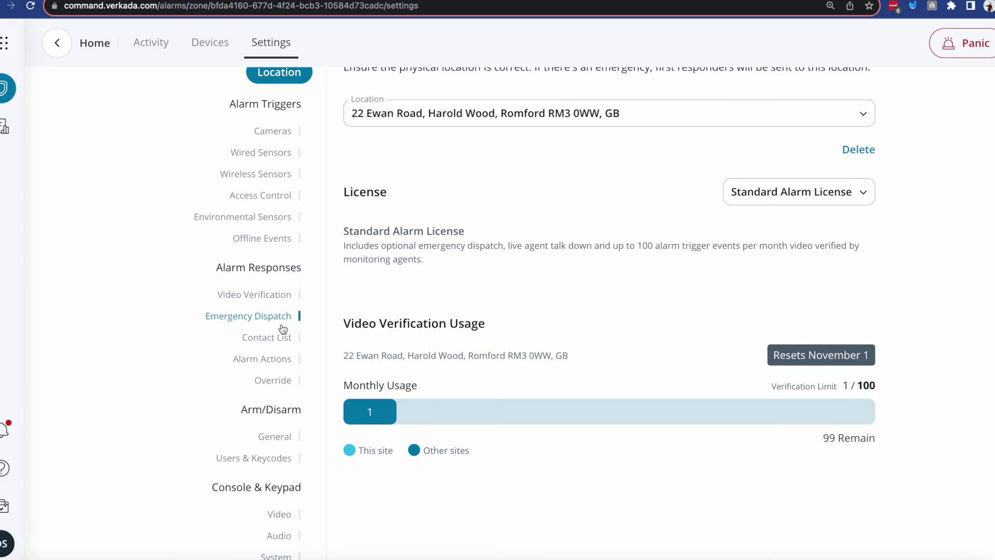
click(286, 360)
scroll(473, 417, down, 10)
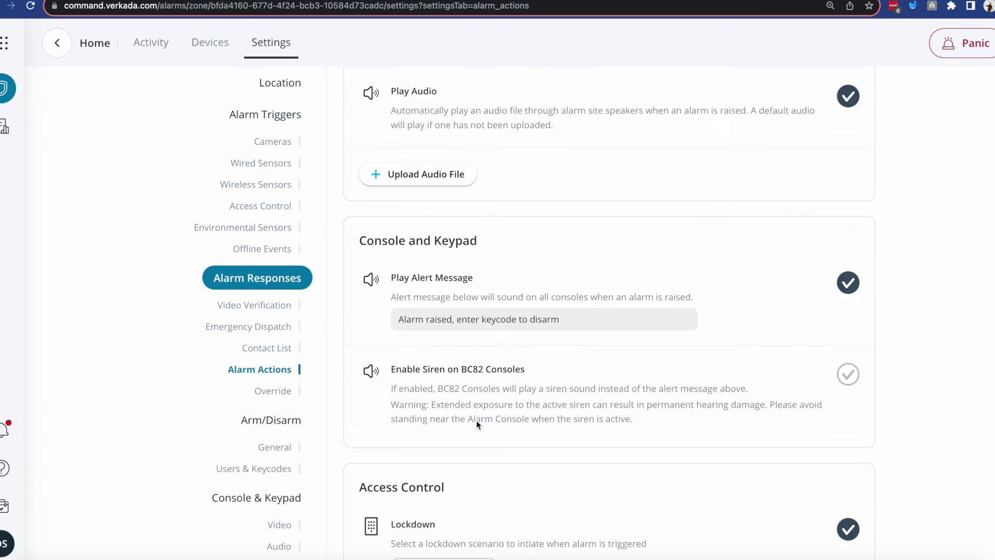
click(482, 460)
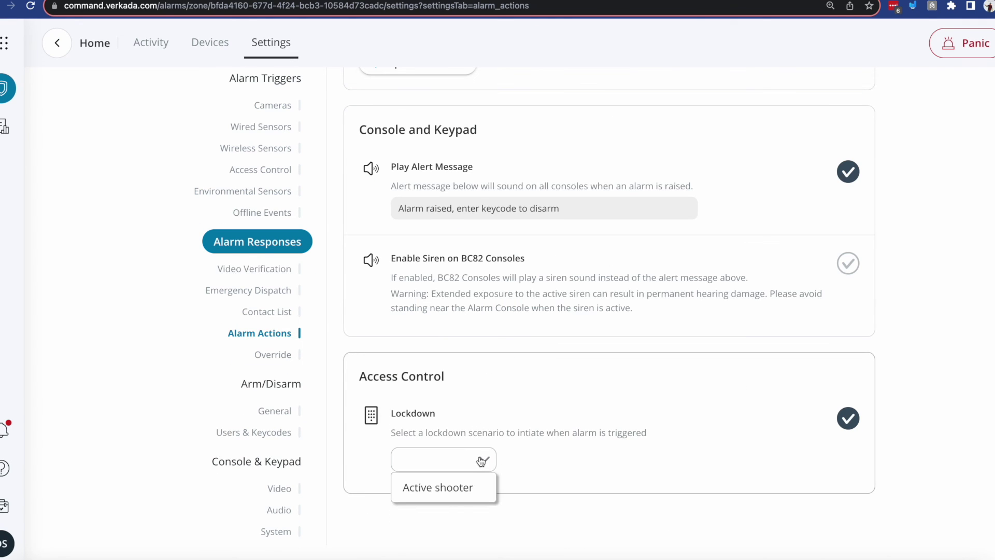
click(462, 488)
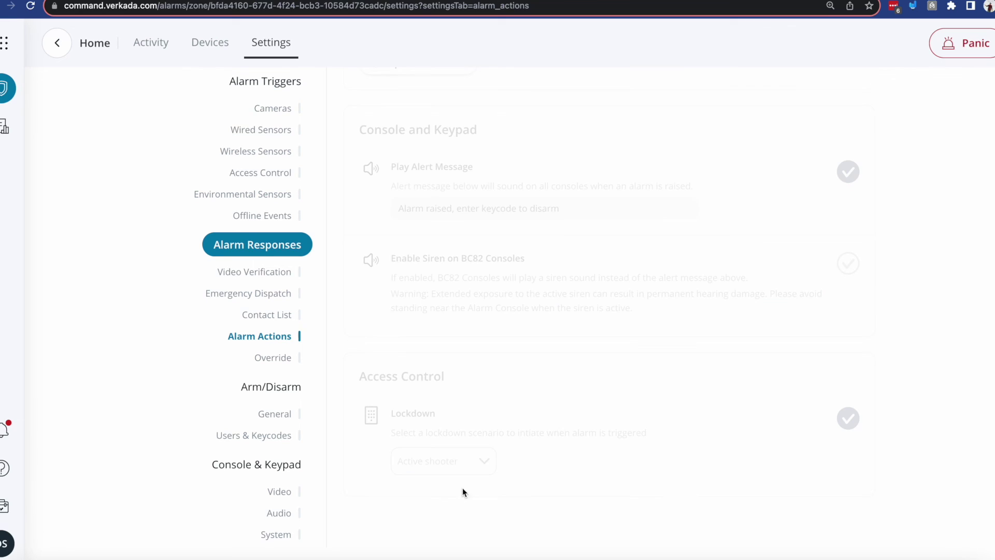